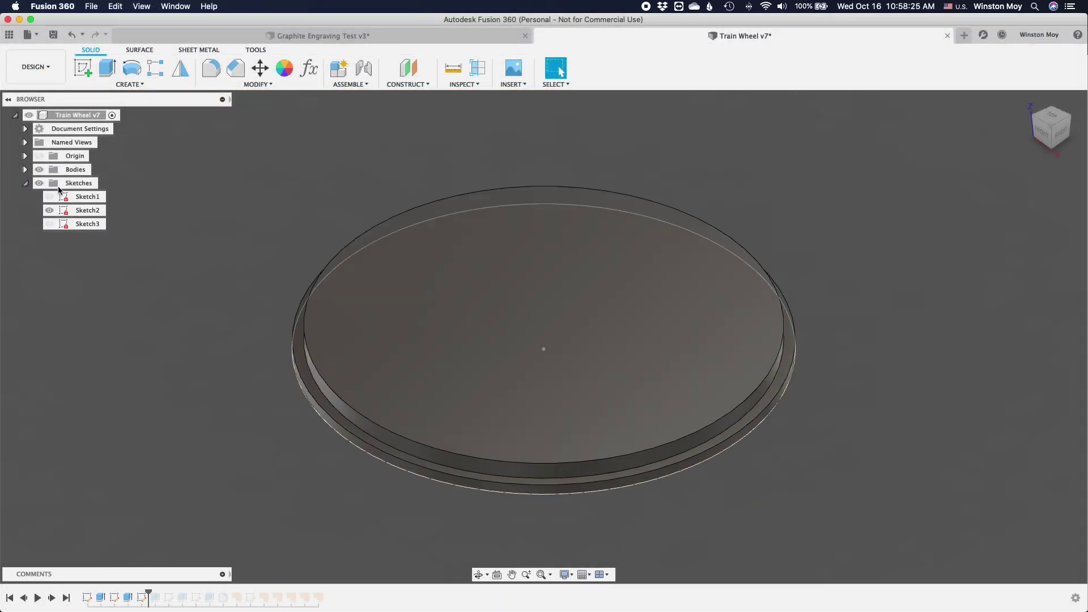
Step: Show Sketch3 instead of Sketch2, and advance the timeline feature by feature past the bore and recess extrudes to the spoke sketch
click(51, 224)
click(49, 211)
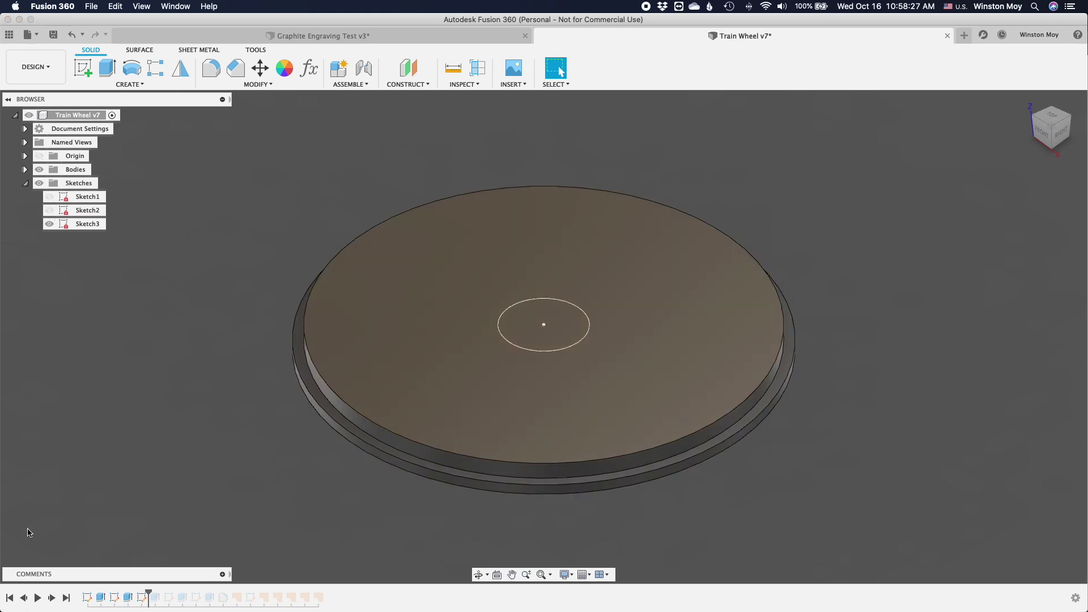
click(52, 598)
click(52, 598)
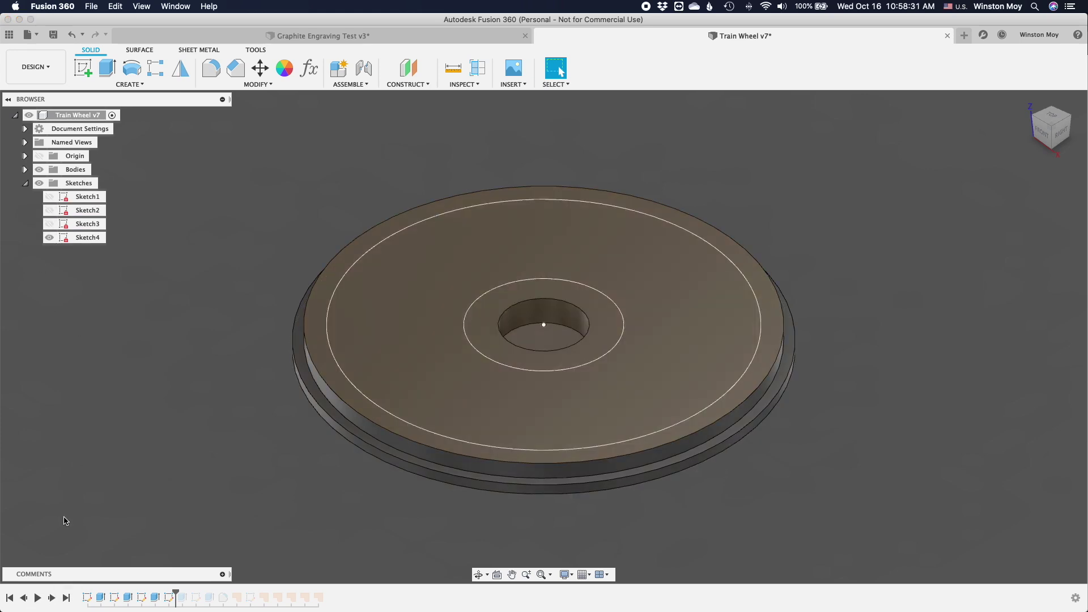
click(52, 597)
click(51, 598)
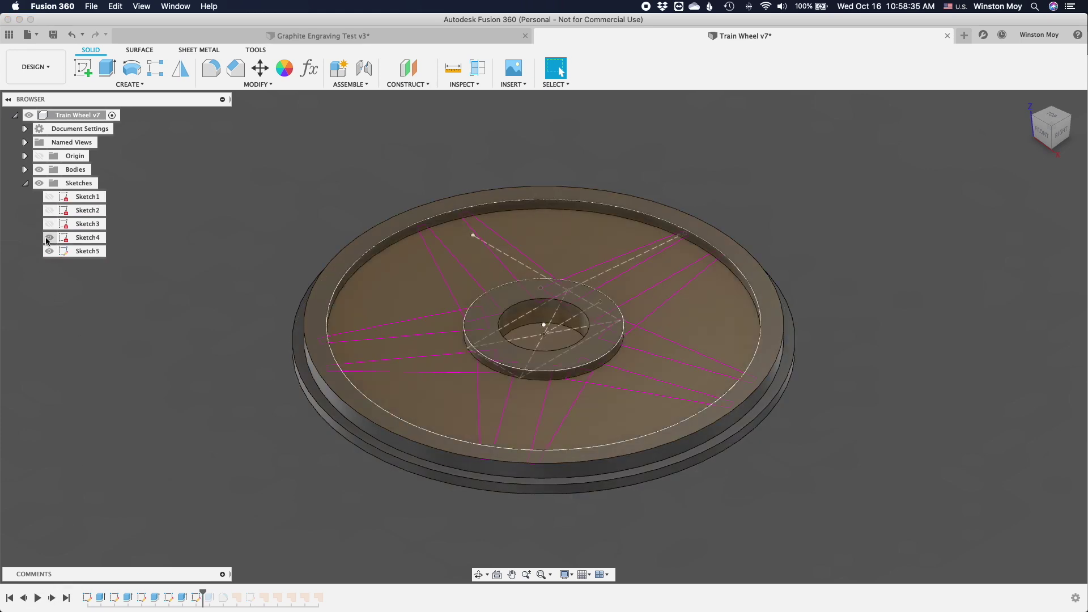
Step: Try to set the quantity of the spokes' circular pattern in Sketch5 to 6
right_click(195, 597)
click(267, 483)
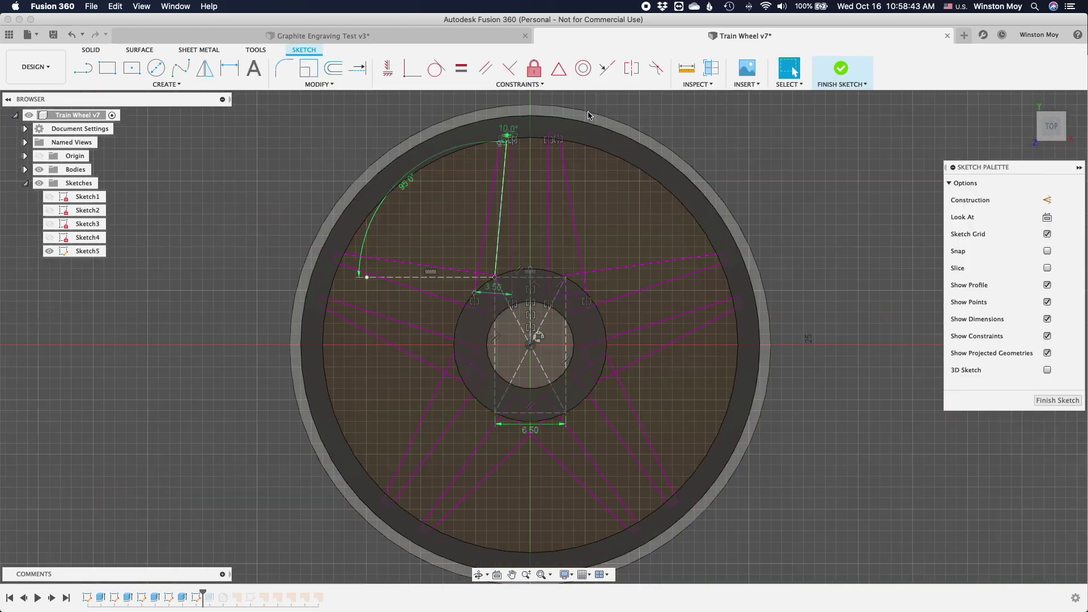
double_click(539, 338)
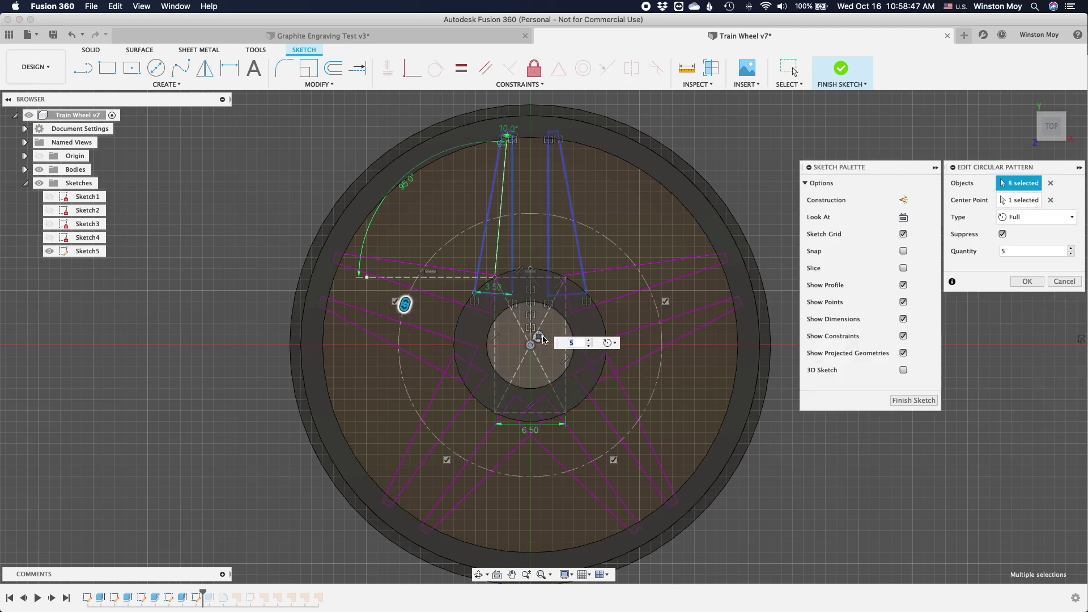
double_click(1028, 251)
text(6)
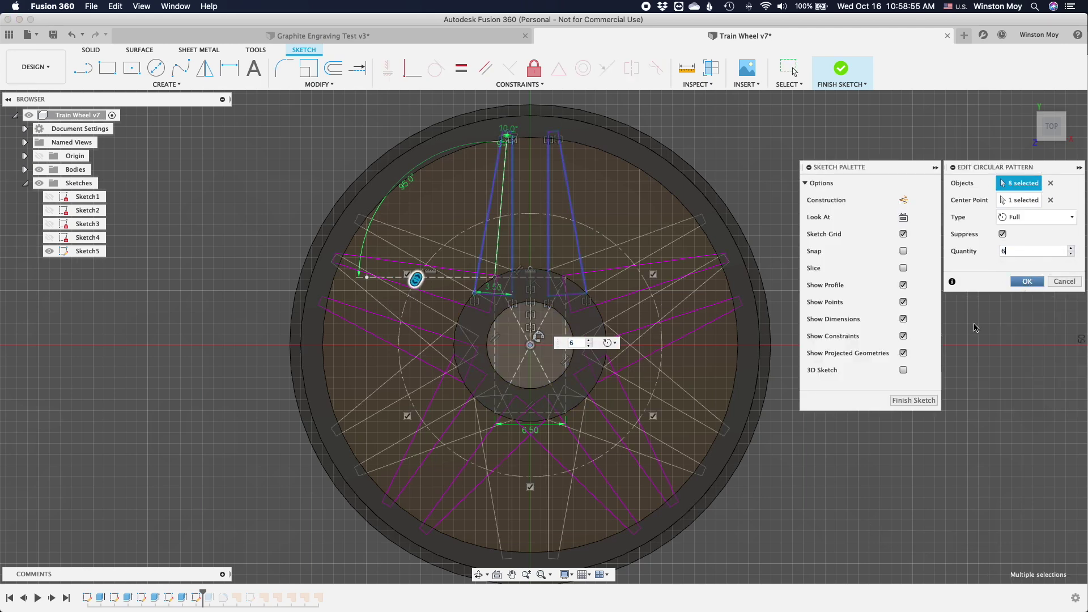
key(Return)
key(Return)
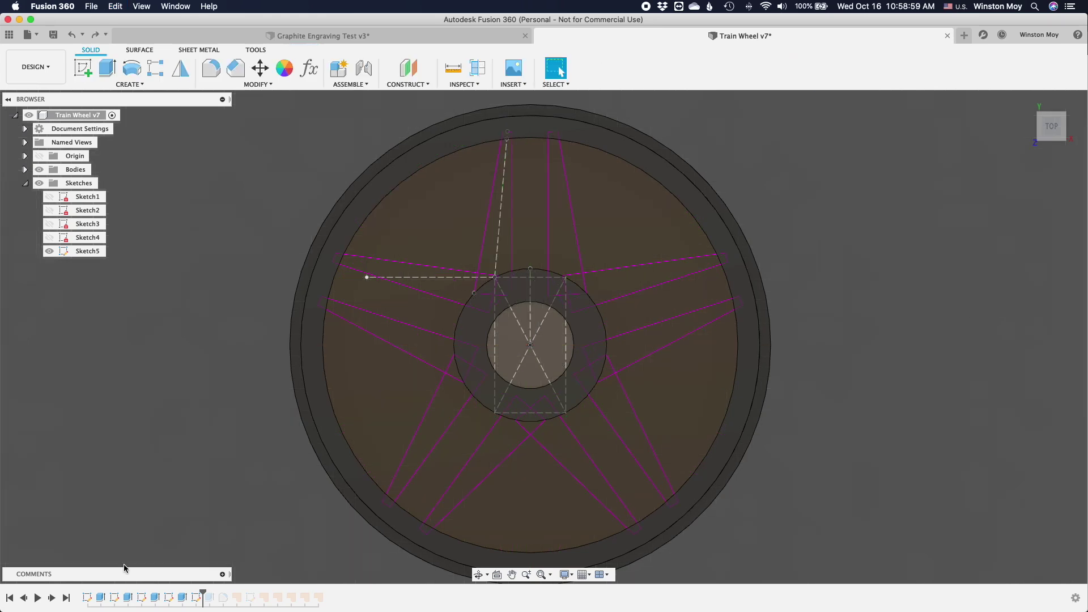
Step: Advance the timeline past the spoke extrude and the fillet, and hide Sketch5
click(51, 598)
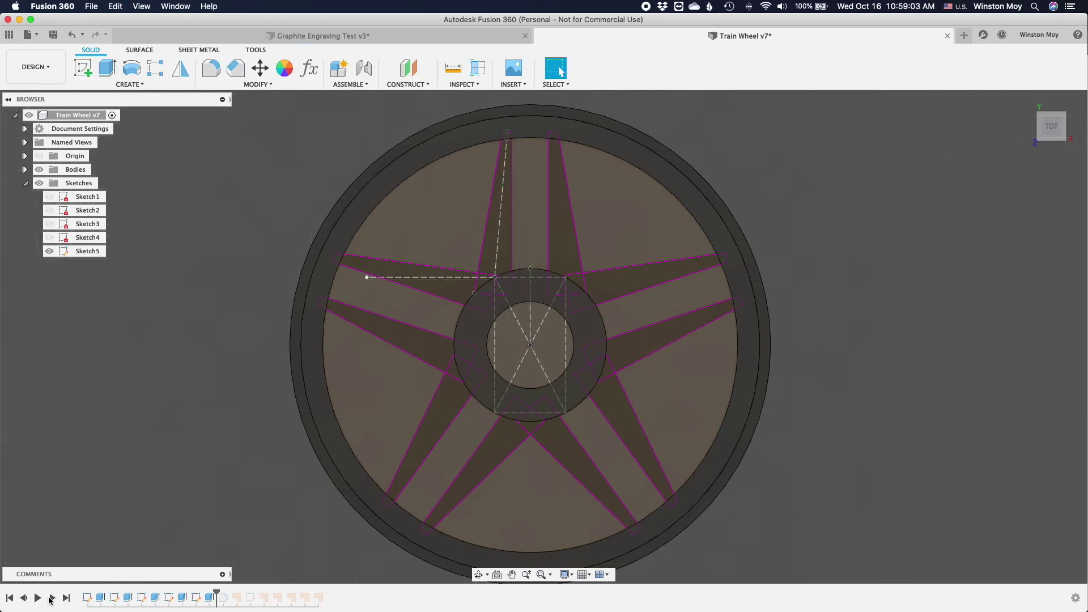
click(51, 598)
click(1026, 106)
click(50, 251)
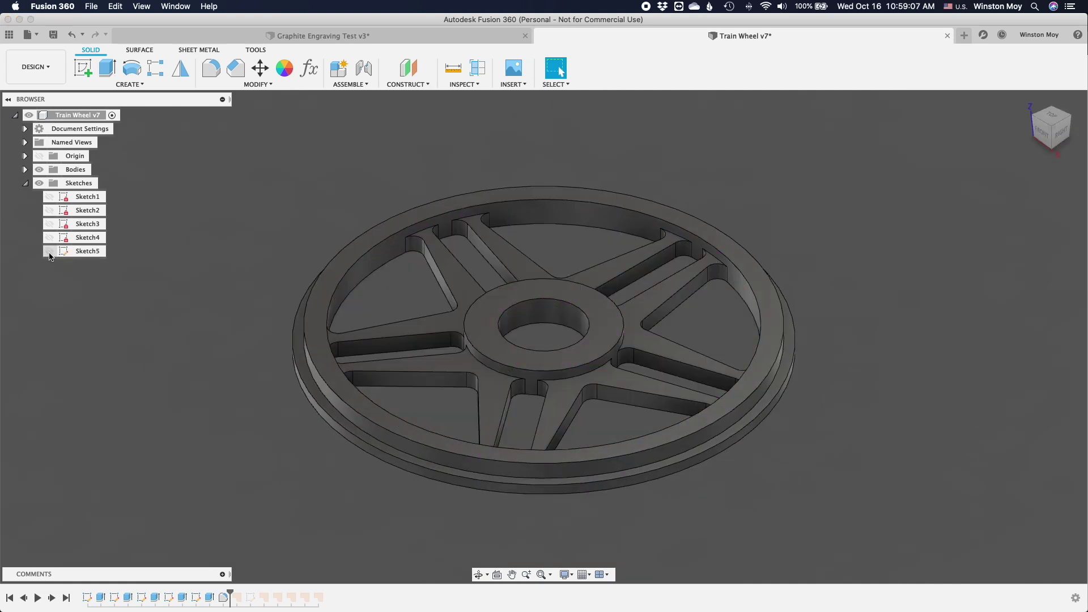
Step: Advance the timeline through the patch features to its end, with the Bodies folder expanded and the Sketches folder collapsed
click(51, 598)
click(25, 170)
click(25, 211)
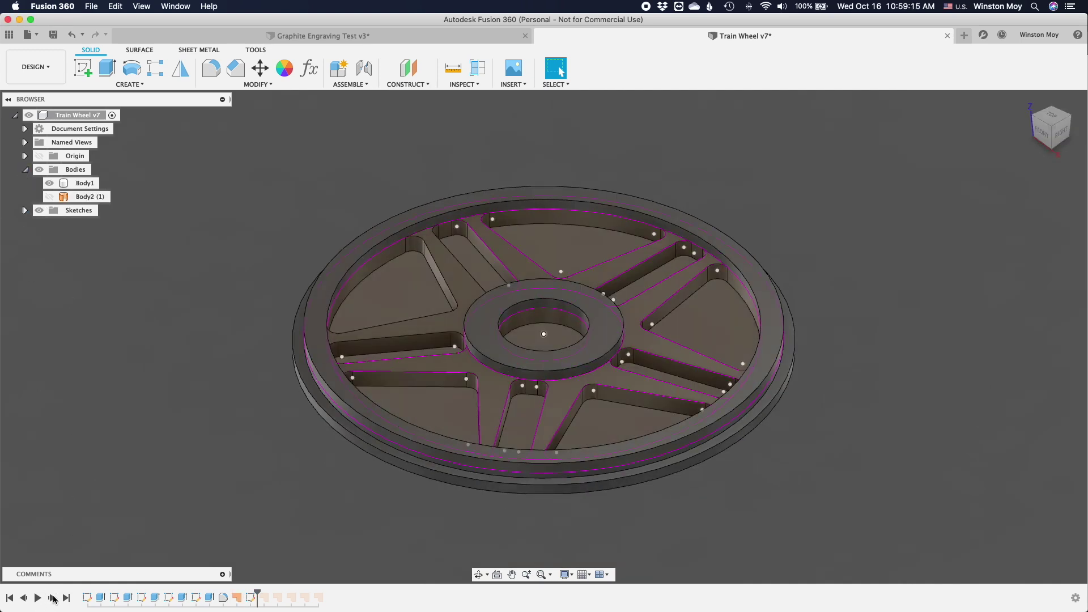
click(66, 597)
click(49, 211)
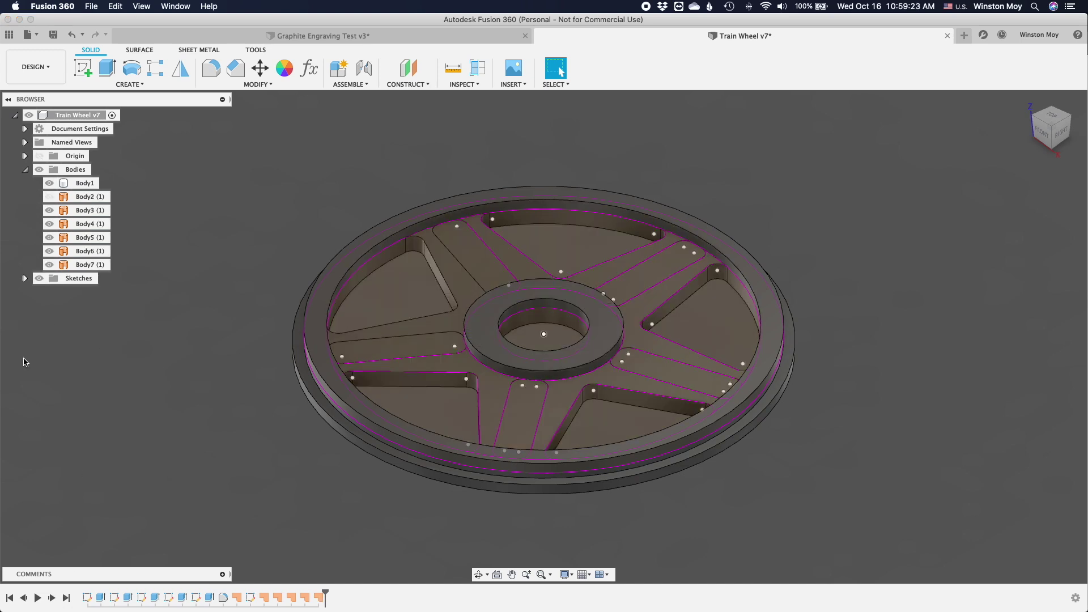
Step: Hide all sketches and the surface patch bodies Body3 through Body7
click(39, 278)
click(49, 265)
click(49, 251)
click(50, 237)
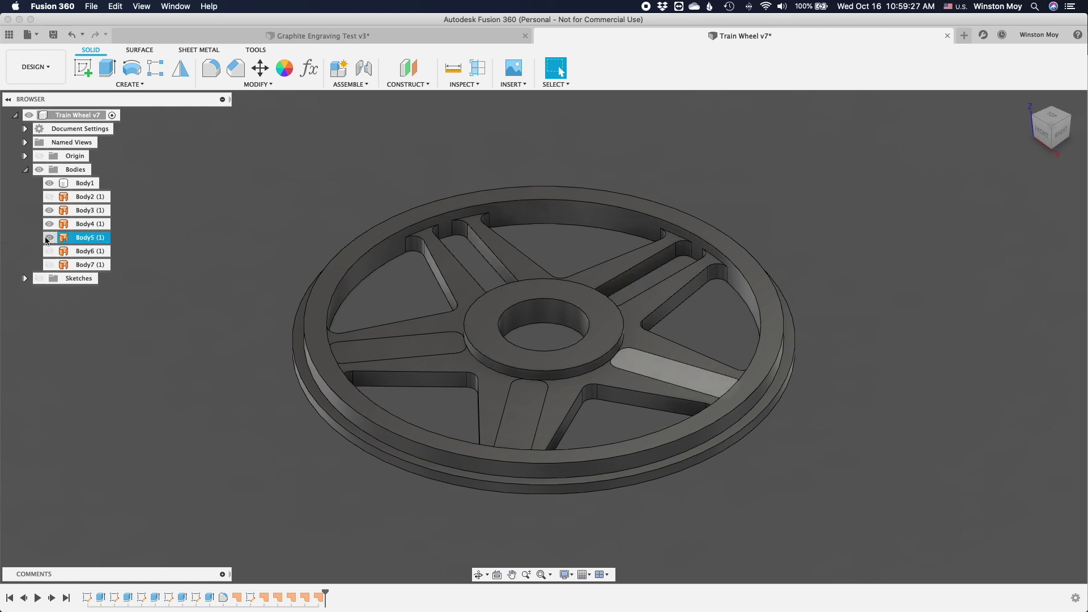
click(50, 224)
click(49, 211)
Step: Switch to the Manufacture workspace and display the Primary Rough toolpath of Setup1
click(36, 67)
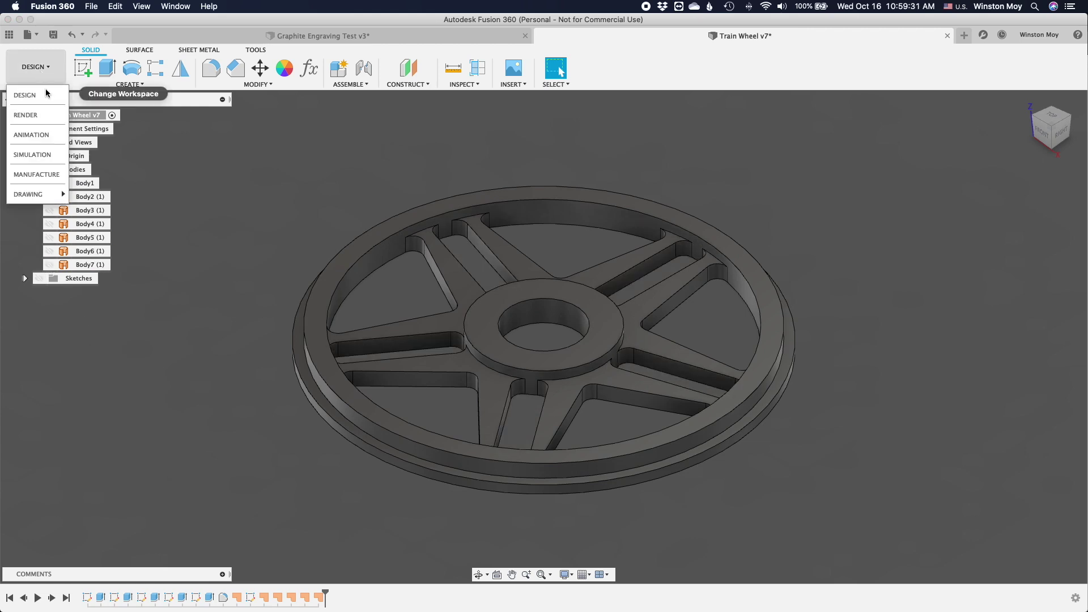
click(34, 177)
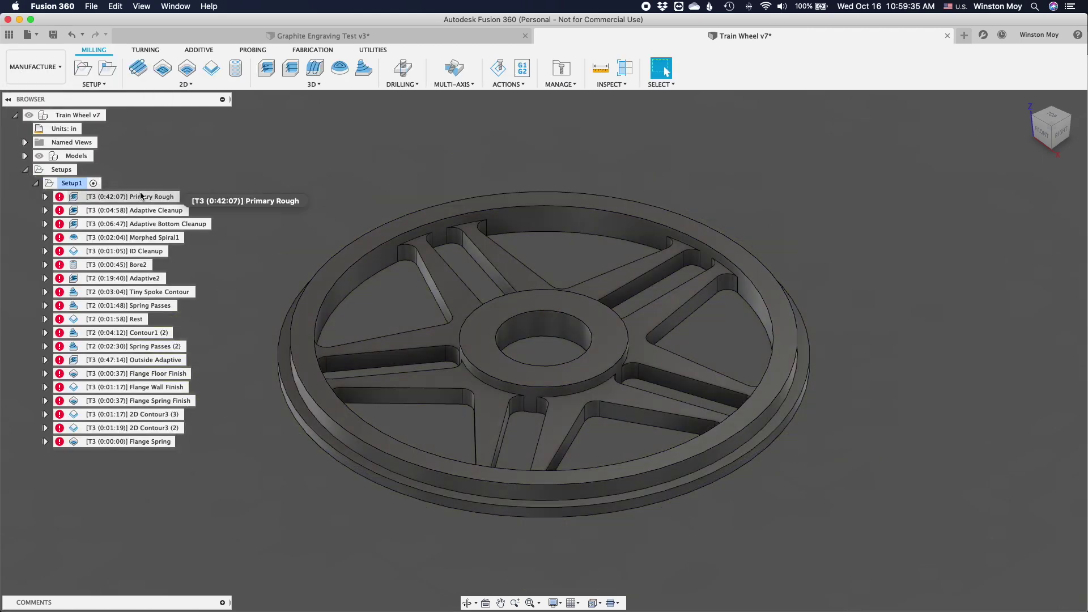
click(145, 197)
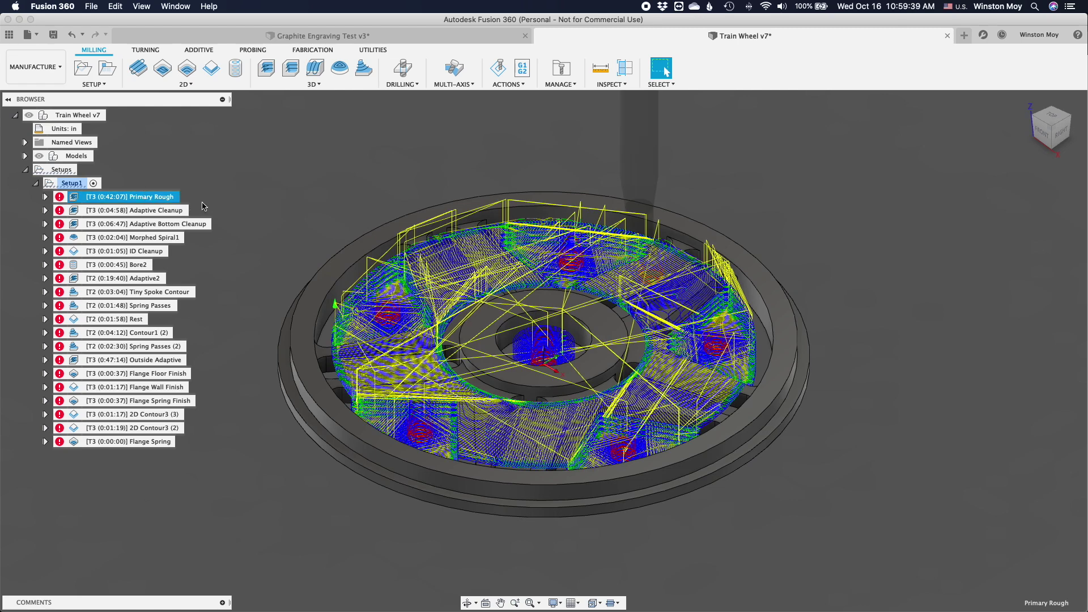
Step: Review the feed, speed and passes settings of the Primary Rough operation without changes, and display the Adaptive Cleanup toolpath
right_click(166, 196)
click(181, 202)
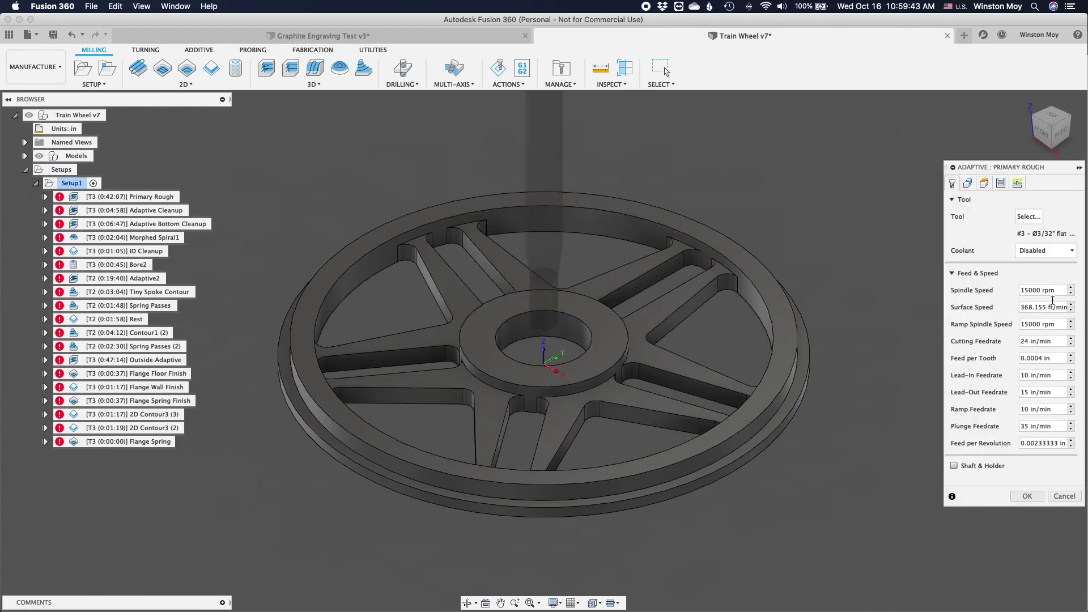
click(1001, 183)
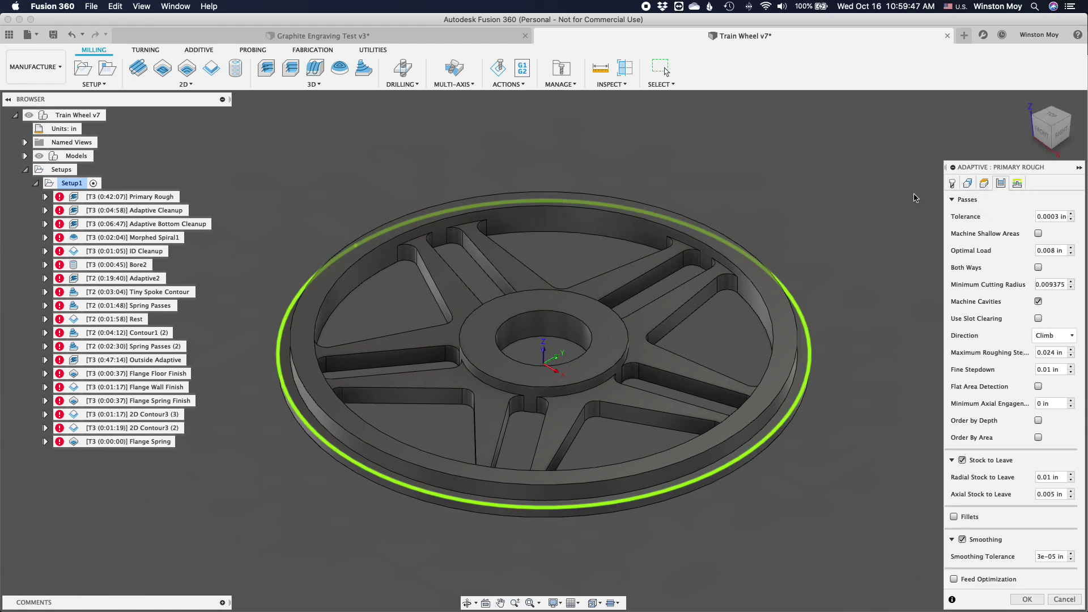
click(1064, 599)
click(141, 210)
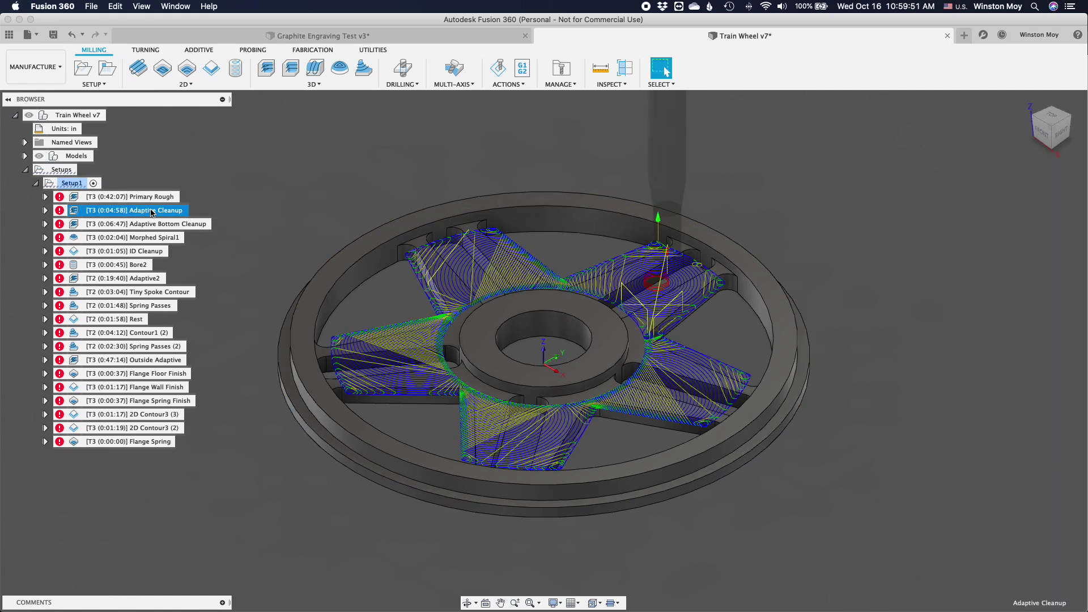